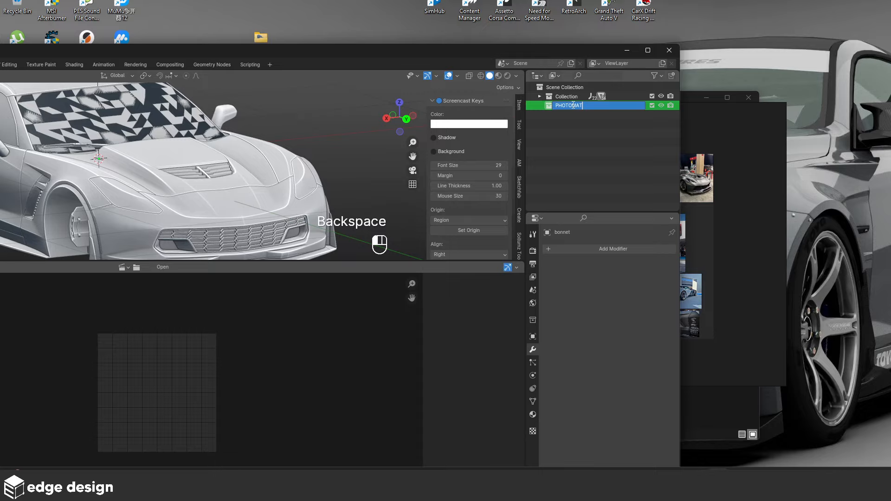
# Step: Finish naming the new collection PHOTOMATCH and maximize the program window
pyautogui.write('CH')
pyautogui.press('Return')
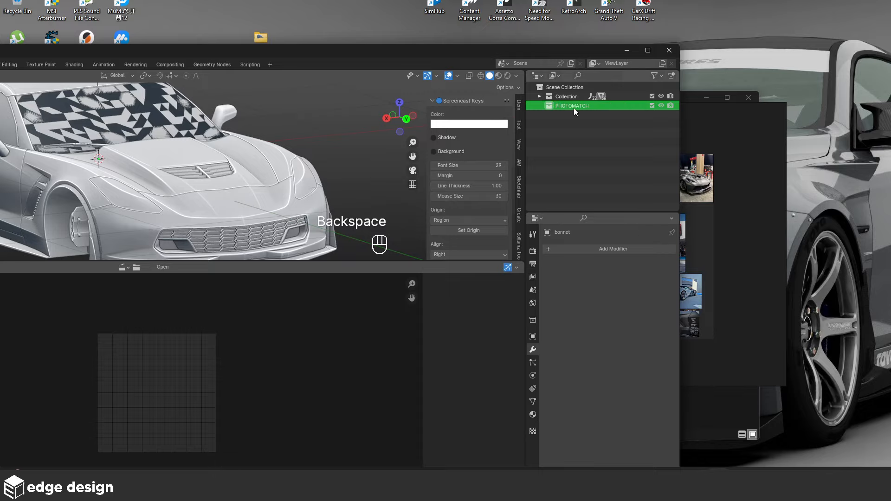
pyautogui.click(648, 50)
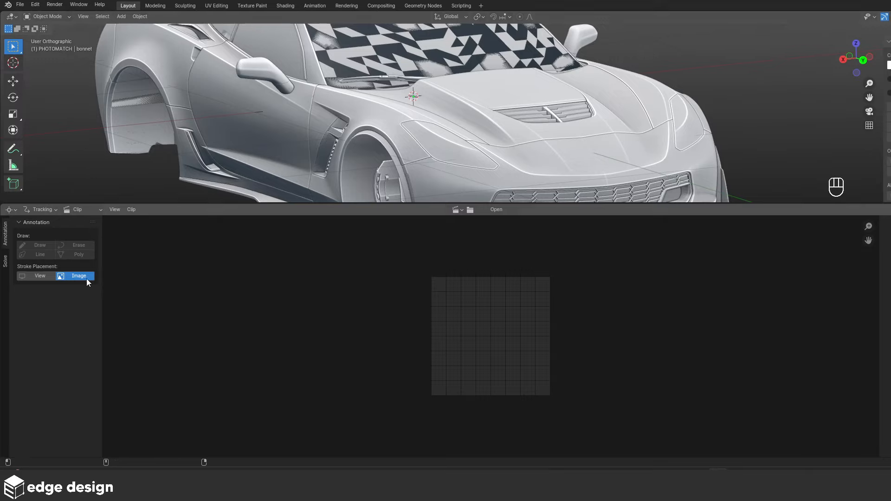
# Step: Show the Solve tools in the clip editor and open 01.png from the Downloads folder as the clip
pyautogui.click(5, 261)
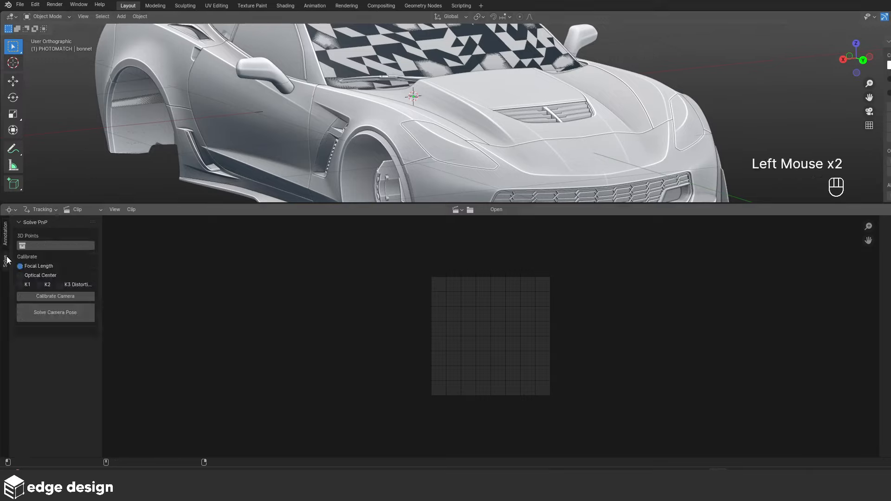
pyautogui.click(480, 210)
pyautogui.click(285, 207)
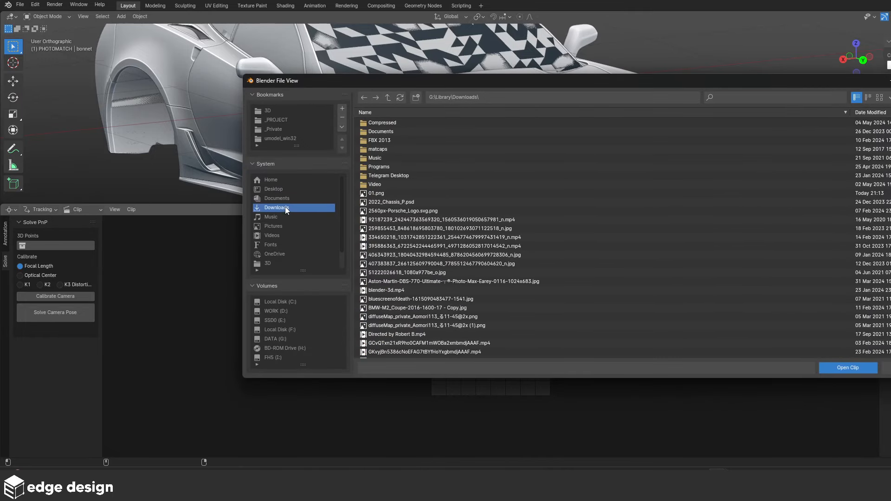
pyautogui.click(401, 194)
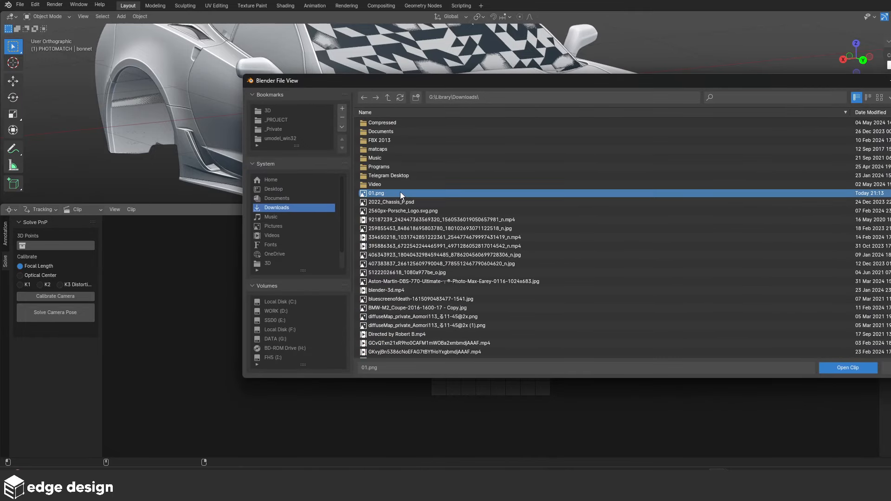
pyautogui.click(862, 367)
pyautogui.scroll(-2, 651, 344)
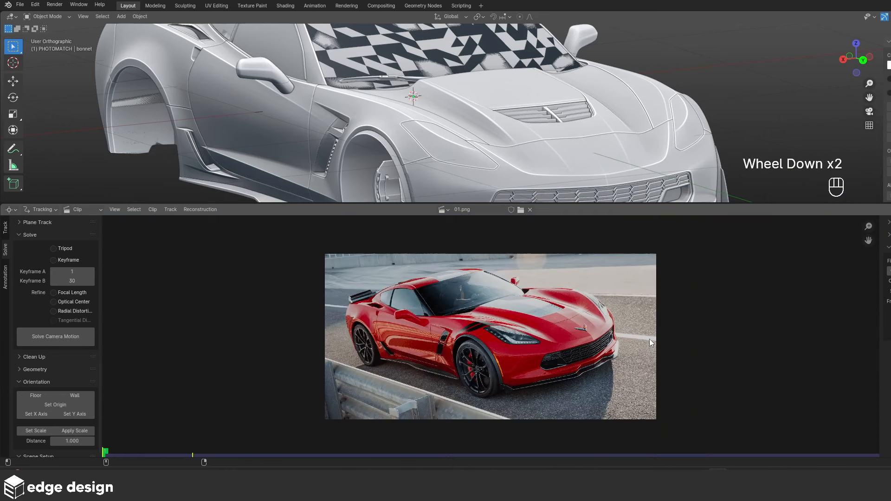
# Step: Collapse the Solve, Orientation and Scene Setup sections so that only Solve PnP stays expanded
pyautogui.click(785, 344)
pyautogui.scroll(2, 523, 343)
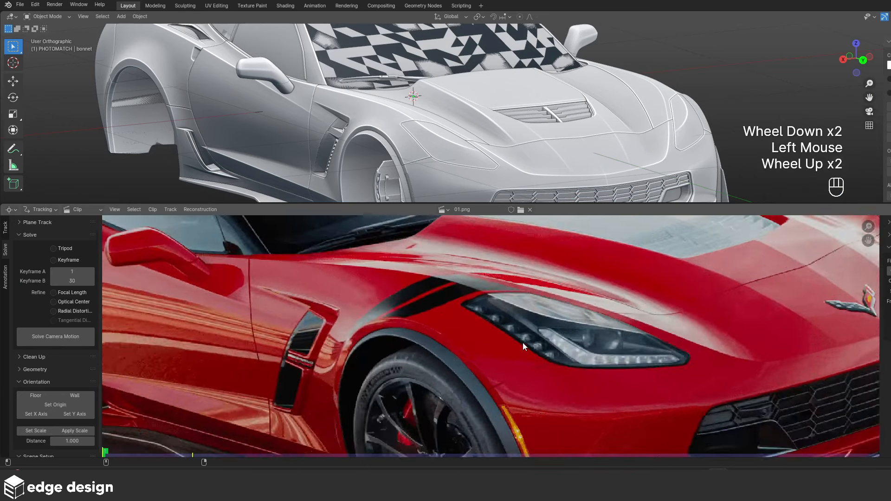
pyautogui.scroll(2, 523, 343)
pyautogui.scroll(-2, 524, 343)
pyautogui.scroll(1, 520, 342)
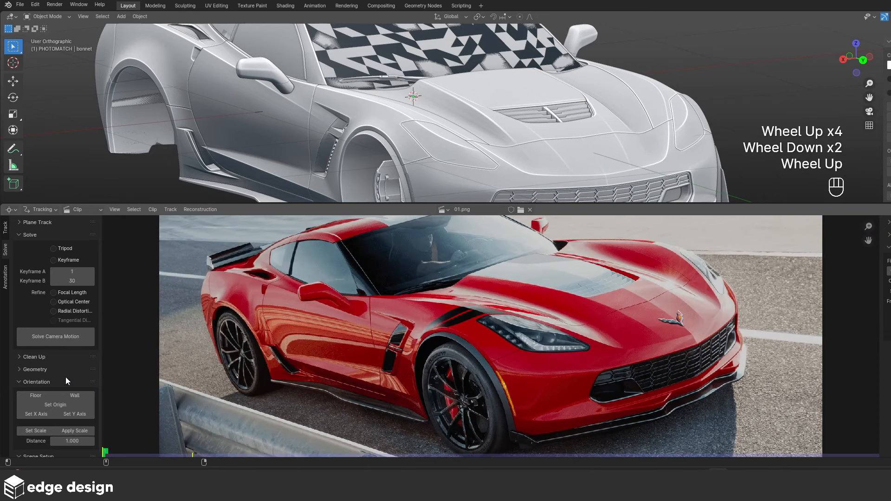
pyautogui.click(29, 235)
pyautogui.click(29, 273)
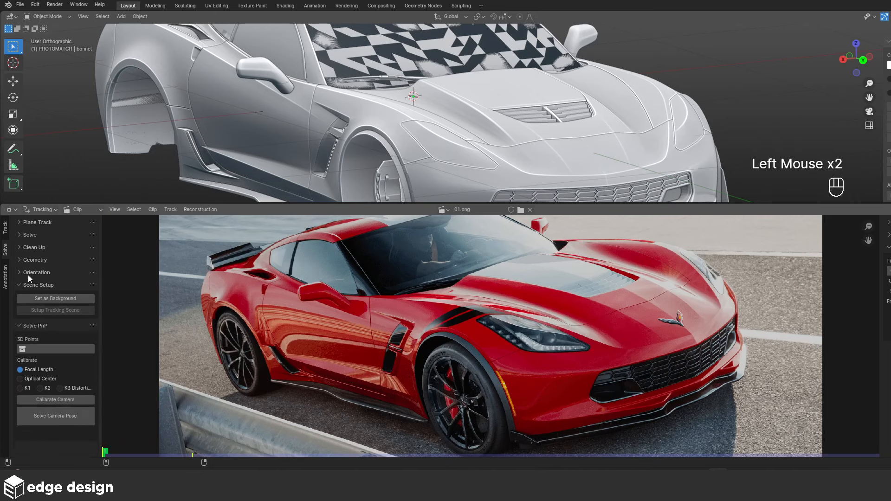
pyautogui.click(37, 286)
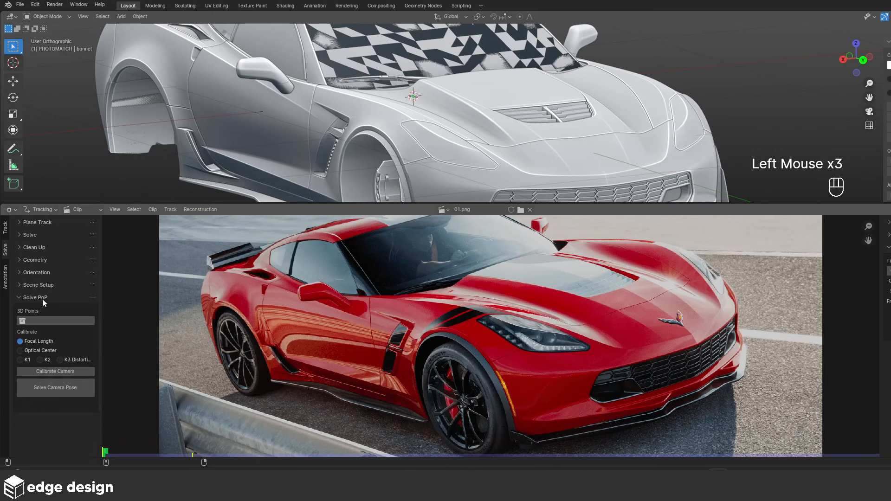
# Step: Enlarge the 3D viewport and add a sphere empty to the PHOTOMATCH collection
pyautogui.moveTo(650, 203); pyautogui.dragTo(650, 299)
pyautogui.scroll(-2, 581, 153)
pyautogui.keyDown('shift'); pyautogui.moveTo(501, 137); pyautogui.dragTo(542, 152, button='middle'); pyautogui.keyUp('shift')
pyautogui.hotkey('shift', 'a')
pyautogui.moveTo(547, 152)
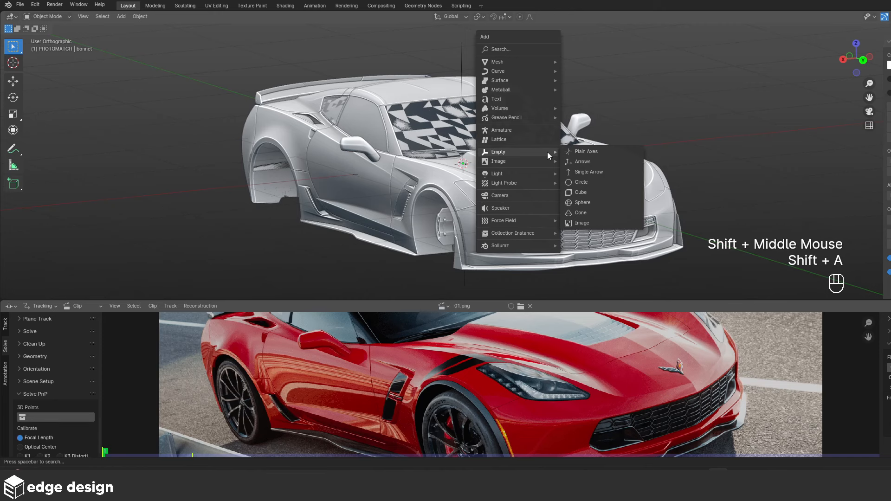
pyautogui.click(588, 204)
# Step: Shrink the sphere empty to a small marker size and move it clear of the car body
pyautogui.moveTo(625, 153); pyautogui.dragTo(659, 138, button='middle')
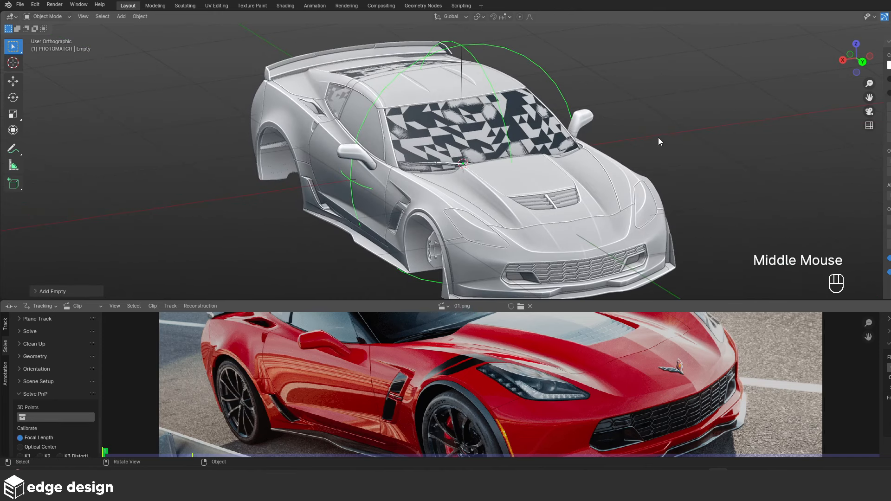
pyautogui.press('s')
pyautogui.click(578, 145)
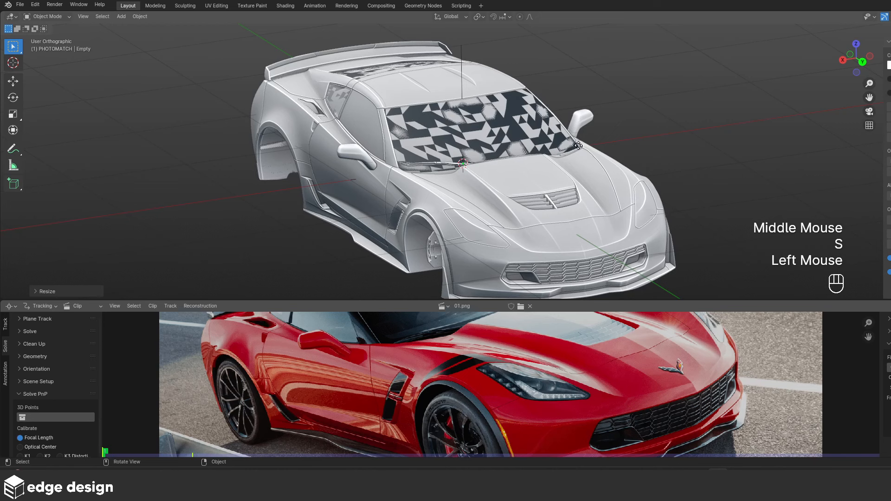
pyautogui.press('g')
pyautogui.click(280, 238)
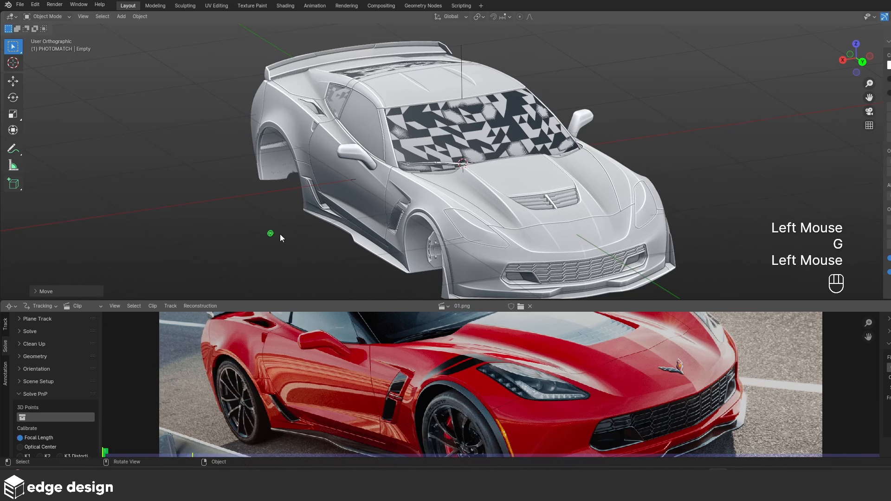
pyautogui.keyDown('shift'); pyautogui.moveTo(280, 238); pyautogui.dragTo(397, 180, button='middle'); pyautogui.keyUp('shift')
pyautogui.press('s')
pyautogui.click(368, 207)
pyautogui.press('s')
pyautogui.click(379, 205)
# Step: Turn on snapping and set the snap target to Face
pyautogui.click(494, 17)
pyautogui.click(506, 16)
pyautogui.click(502, 94)
# Step: Add a tracking marker where the bumper seam meets the near headlight in the photo, and move the sphere empty to that point on the model
pyautogui.scroll(4, 515, 390)
pyautogui.moveTo(520, 404); pyautogui.dragTo(524, 386, button='middle')
pyautogui.scroll(3, 524, 385)
pyautogui.moveTo(534, 394); pyautogui.dragTo(556, 410, button='middle')
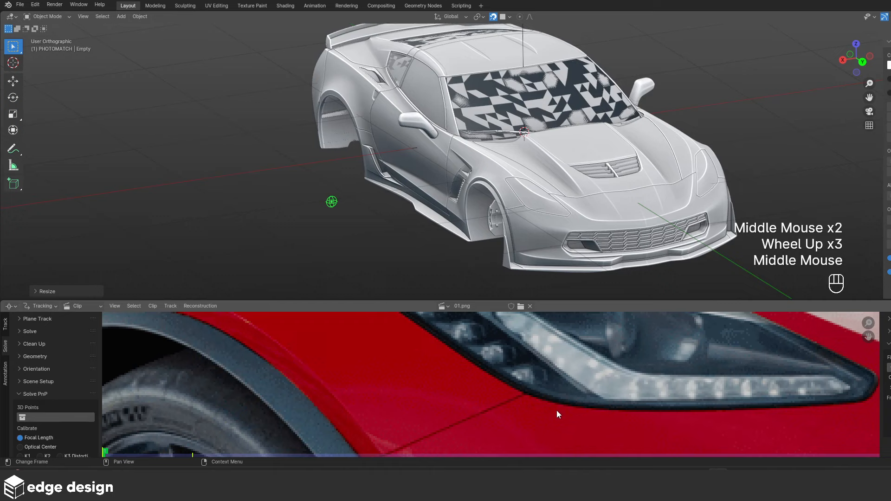
pyautogui.keyDown('ctrl'); pyautogui.click(522, 393); pyautogui.keyUp('ctrl')
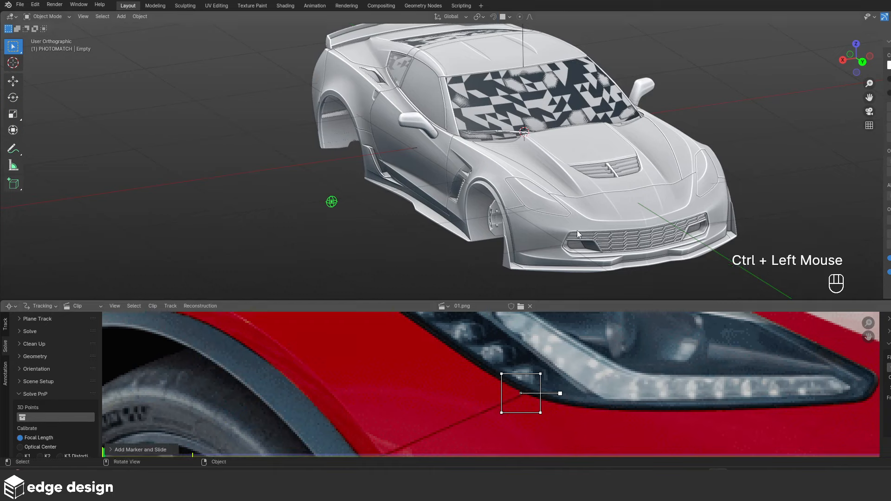
pyautogui.press('g')
pyautogui.click(526, 205)
# Step: Add a marker where the hood seam crosses the near stripe edge in the photo, and duplicate the empty to the matching seam point on the model
pyautogui.keyDown('ctrl'); pyautogui.click(374, 394); pyautogui.keyUp('ctrl')
pyautogui.scroll(-2, 493, 185)
pyautogui.moveTo(493, 186); pyautogui.dragTo(496, 188, button='middle')
pyautogui.scroll(4, 497, 188)
pyautogui.keyDown('shift'); pyautogui.moveTo(510, 162); pyautogui.dragTo(494, 208, button='middle'); pyautogui.keyUp('shift')
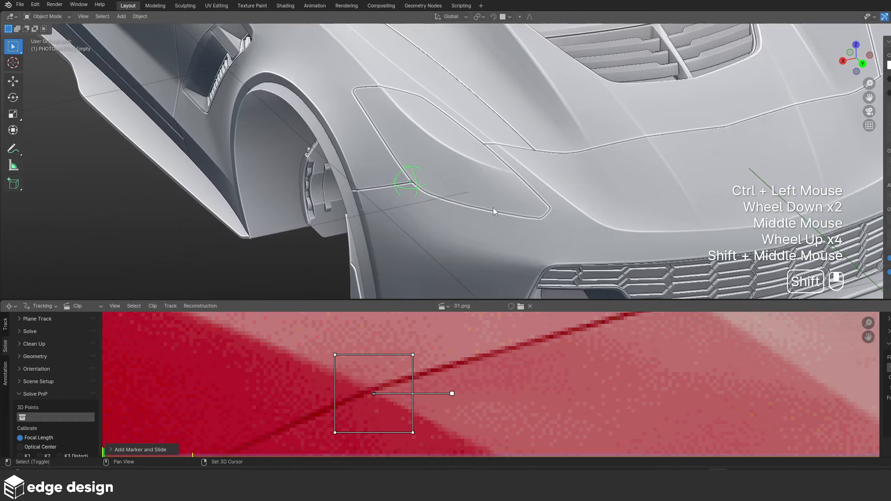
pyautogui.hotkey('shift', 'd')
pyautogui.click(697, 166)
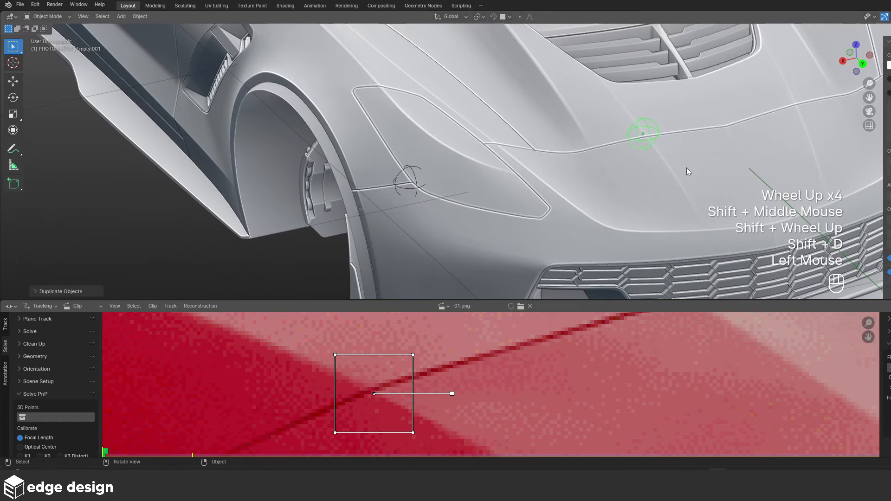
# Step: Fine-tune the duplicated empty so it sits exactly where the near hood crease crosses the front seam
pyautogui.scroll(-1, 581, 232)
pyautogui.scroll(-2, 546, 386)
pyautogui.scroll(3, 635, 149)
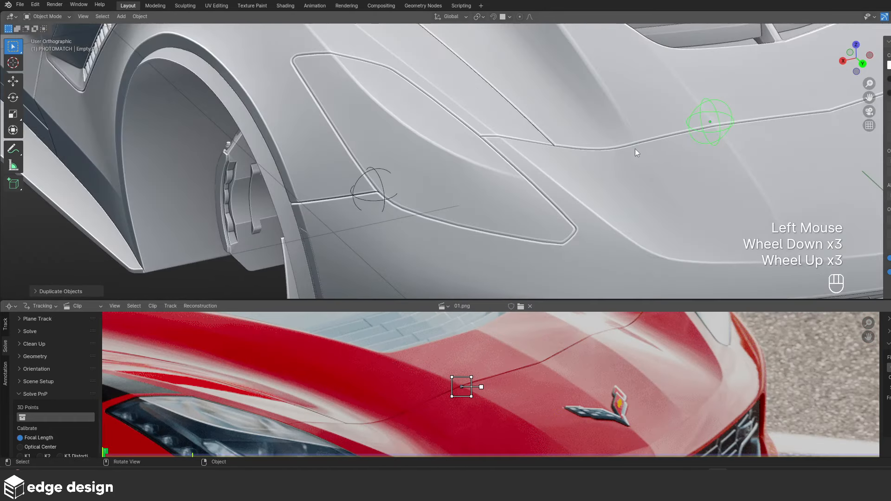
pyautogui.keyDown('shift'); pyautogui.scroll(-1, 635, 148); pyautogui.keyUp('shift')
pyautogui.keyDown('shift'); pyautogui.moveTo(636, 149); pyautogui.dragTo(544, 160, button='middle'); pyautogui.keyUp('shift')
pyautogui.keyDown('shift'); pyautogui.moveTo(529, 182); pyautogui.dragTo(528, 202, button='middle'); pyautogui.keyUp('shift')
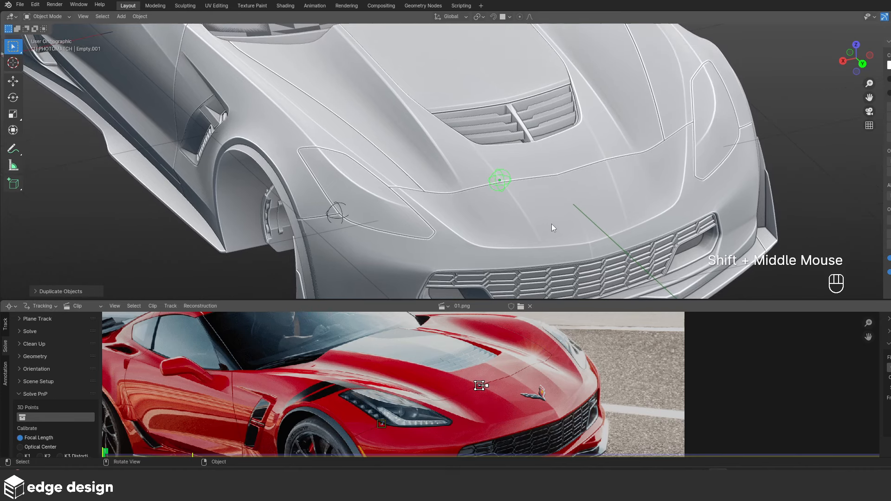
pyautogui.scroll(2, 552, 223)
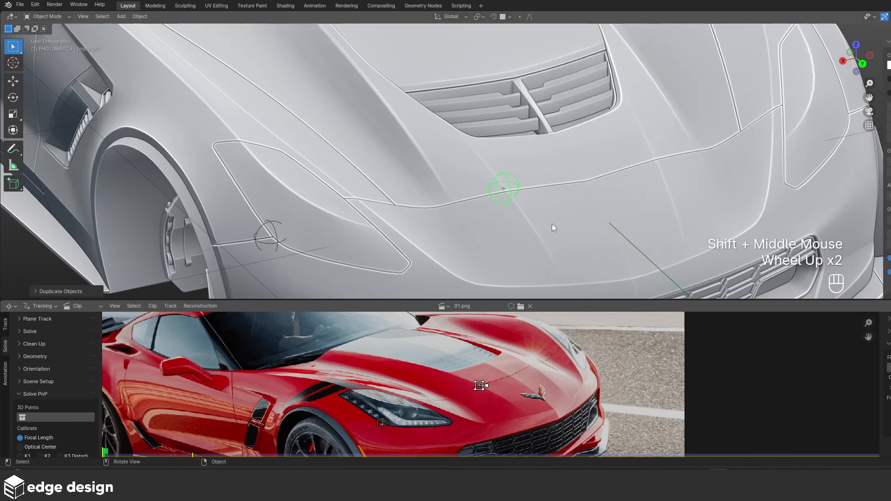
pyautogui.scroll(-2, 553, 224)
pyautogui.scroll(6, 553, 224)
pyautogui.keyDown('shift'); pyautogui.moveTo(592, 270); pyautogui.dragTo(555, 208, button='middle'); pyautogui.keyUp('shift')
pyautogui.scroll(3, 555, 209)
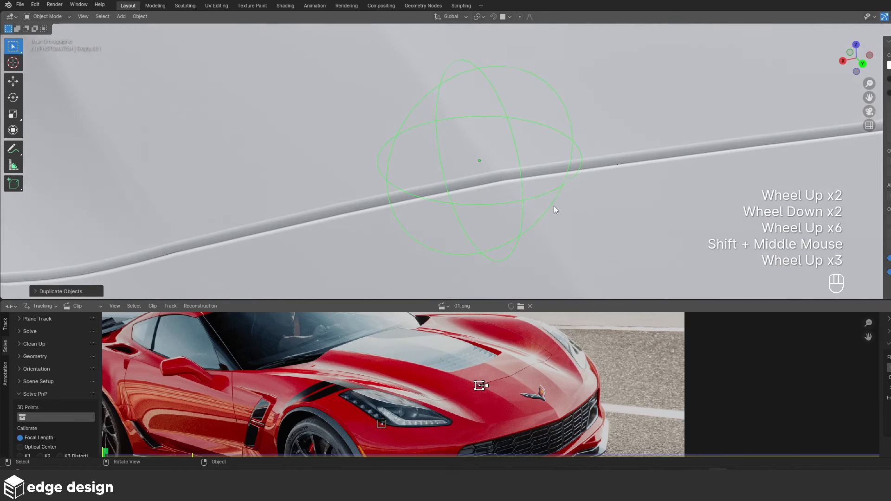
pyautogui.press('g')
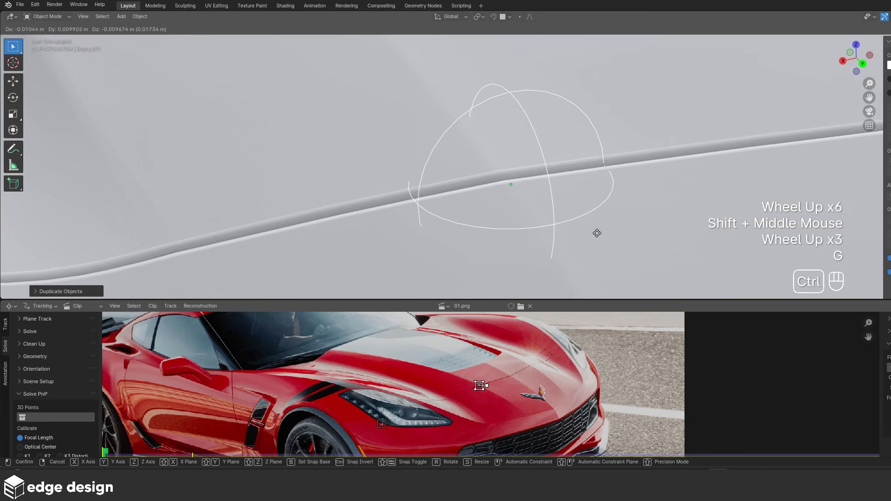
pyautogui.keyDown('ctrl'); pyautogui.click(595, 232); pyautogui.keyUp('ctrl')
# Step: Duplicate the empty to the point where the far hood crease crosses the front seam on the model
pyautogui.scroll(-2, 556, 221)
pyautogui.scroll(1, 556, 221)
pyautogui.scroll(-2, 554, 219)
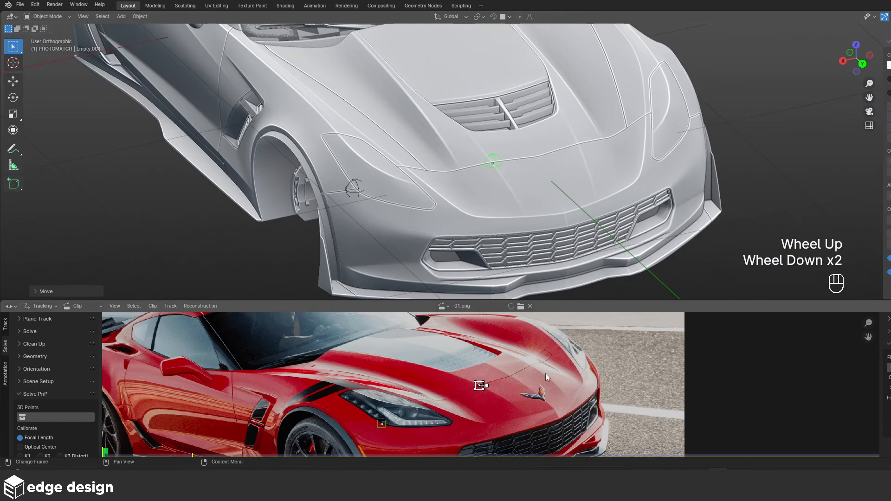
pyautogui.moveTo(544, 200); pyautogui.dragTo(399, 193, button='middle')
pyautogui.scroll(2, 514, 192)
pyautogui.scroll(3, 400, 193)
pyautogui.hotkey('shift', 'd')
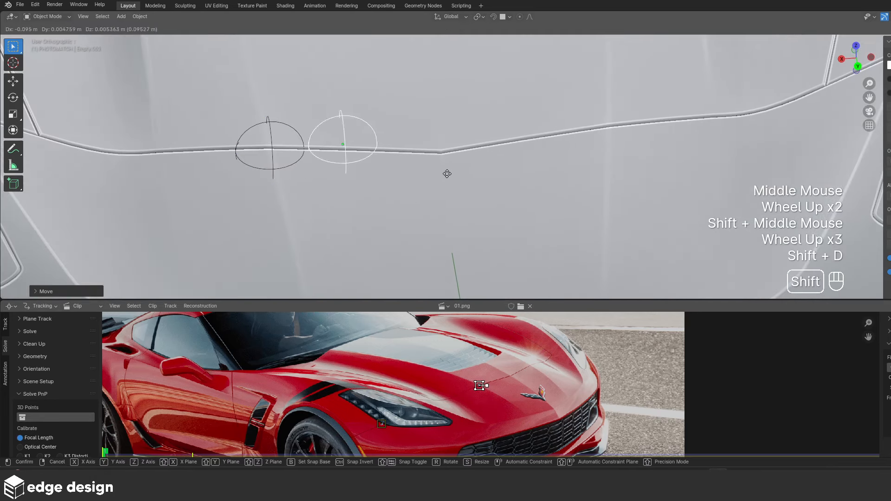
pyautogui.keyDown('ctrl'); pyautogui.click(682, 162); pyautogui.keyUp('ctrl')
# Step: Add a tracking marker where the hood seam crosses the far stripe edge in the photo and nudge it onto the seam
pyautogui.scroll(2, 581, 372)
pyautogui.moveTo(582, 372); pyautogui.dragTo(485, 416, button='middle')
pyautogui.scroll(4, 486, 417)
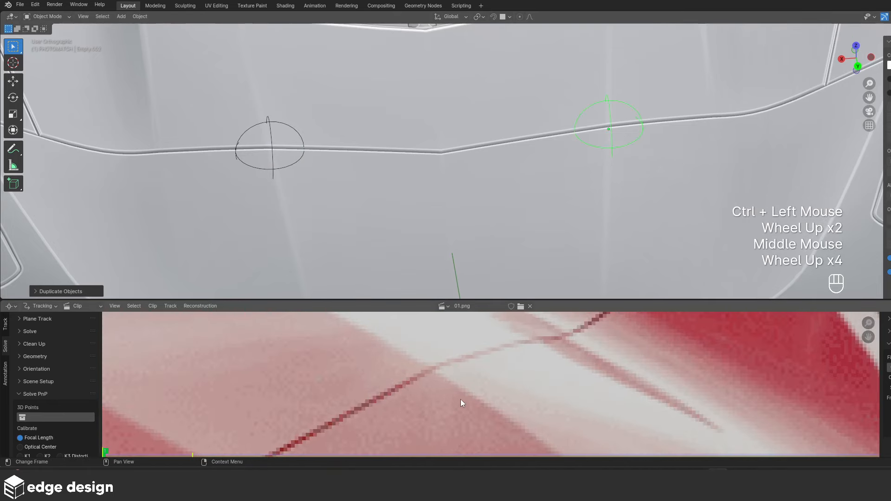
pyautogui.keyDown('ctrl'); pyautogui.click(438, 373); pyautogui.keyUp('ctrl')
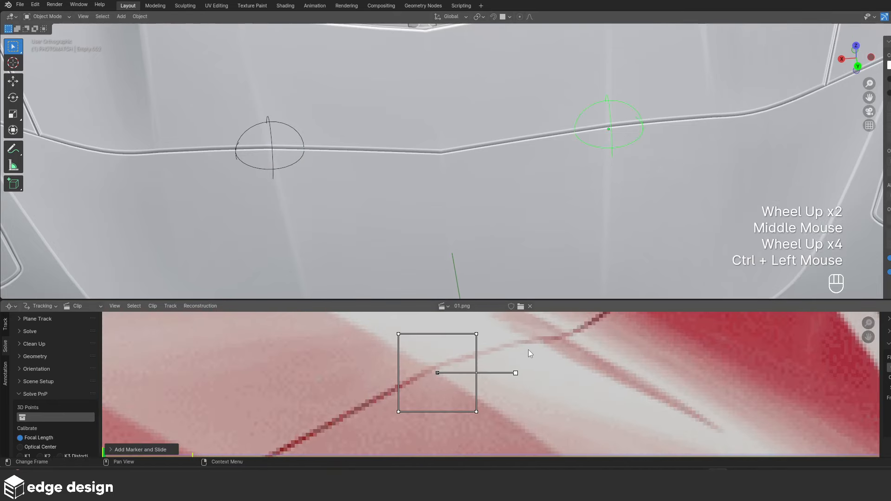
pyautogui.click(439, 373)
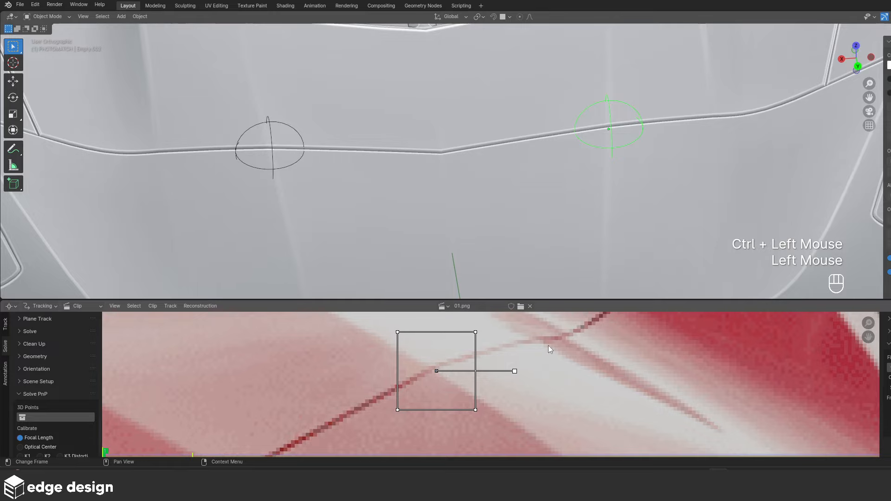
# Step: Add a marker at the hood seam's far corner in the photo, and duplicate the empty to the same corner beside the far headlight
pyautogui.scroll(-2, 547, 366)
pyautogui.scroll(-3, 546, 367)
pyautogui.scroll(-3, 571, 244)
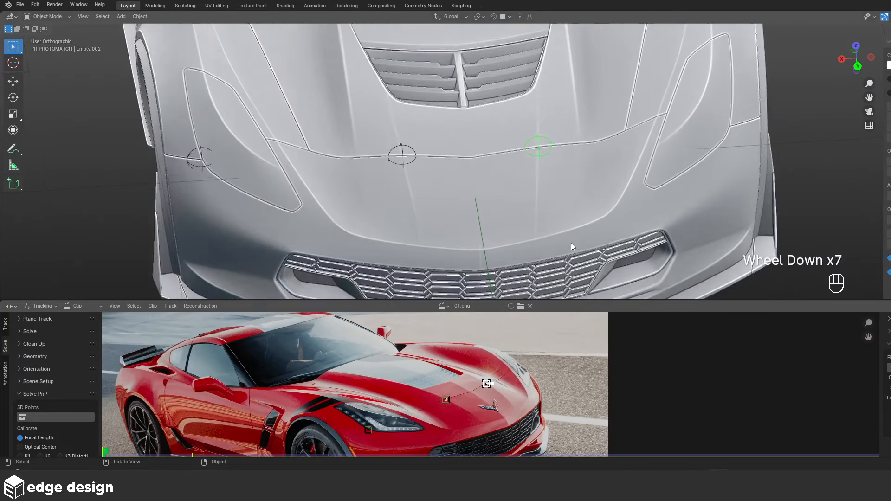
pyautogui.scroll(3, 537, 380)
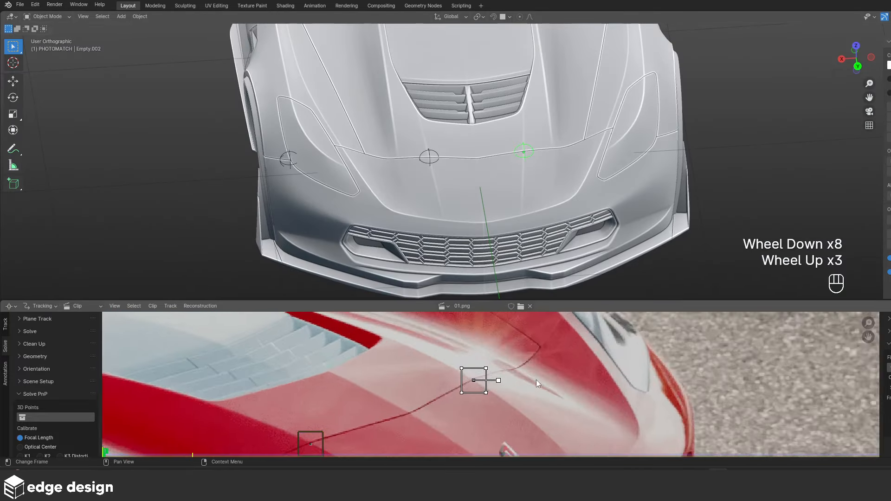
pyautogui.keyDown('ctrl'); pyautogui.click(540, 347); pyautogui.keyUp('ctrl')
pyautogui.hotkey('shift', 'd')
pyautogui.click(612, 128)
# Step: Add a tracking marker at the upper end of the gap between the near door and front fender in the photo
pyautogui.scroll(-4, 511, 376)
pyautogui.moveTo(487, 195); pyautogui.dragTo(548, 172, button='middle')
pyautogui.scroll(3, 417, 381)
pyautogui.moveTo(279, 372); pyautogui.dragTo(368, 386, button='middle')
pyautogui.scroll(2, 369, 386)
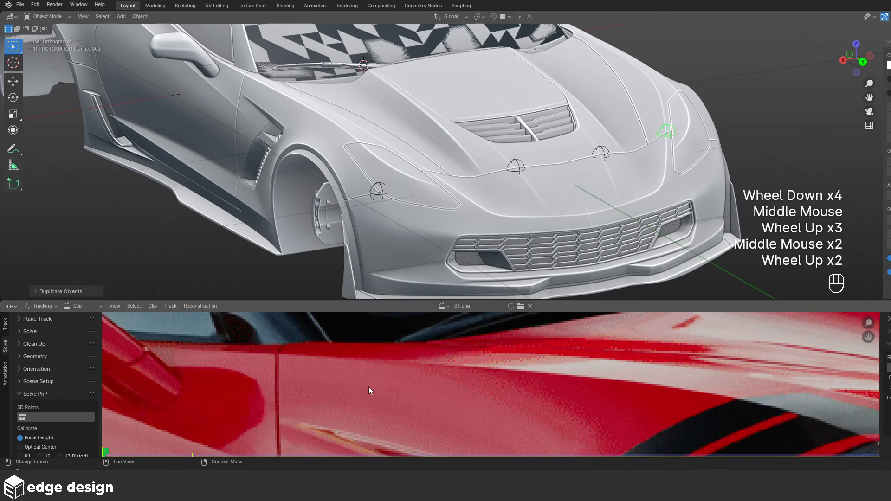
pyautogui.keyDown('ctrl'); pyautogui.click(275, 356); pyautogui.keyUp('ctrl')
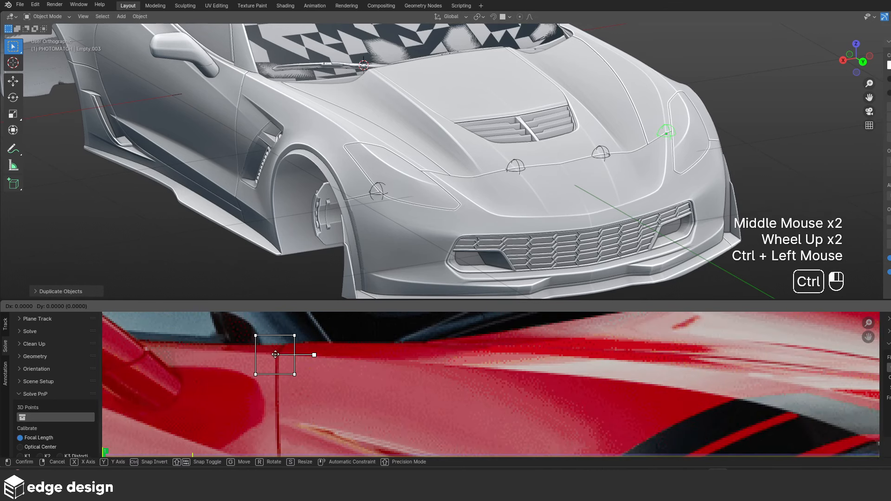
# Step: Duplicate the empty and place it at the upper end of the gap between door and front fender on the model
pyautogui.scroll(-2, 544, 175)
pyautogui.keyDown('shift'); pyautogui.moveTo(544, 175); pyautogui.dragTo(511, 162, button='middle'); pyautogui.keyUp('shift')
pyautogui.hotkey('shift', 'd')
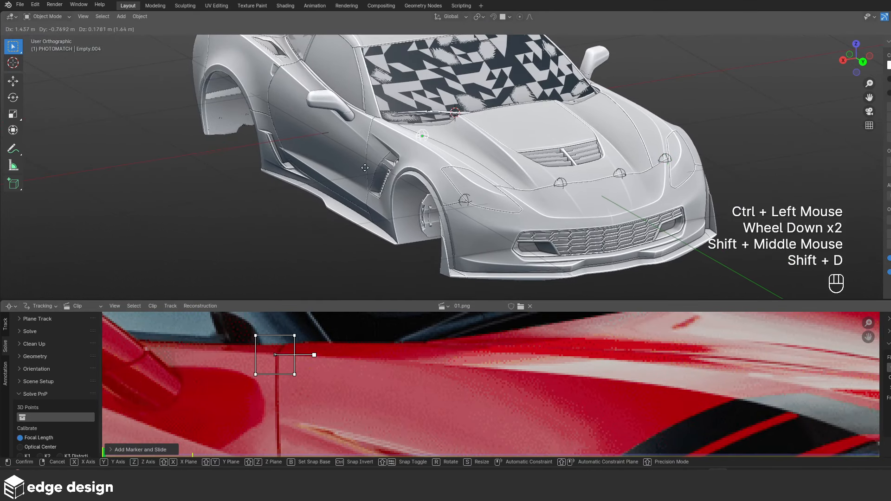
pyautogui.click(381, 130)
pyautogui.moveTo(436, 155); pyautogui.dragTo(658, 219, button='middle')
pyautogui.keyDown('shift'); pyautogui.scroll(1, 680, 213); pyautogui.keyUp('shift')
pyautogui.scroll(2, 680, 213)
pyautogui.scroll(3, 658, 219)
pyautogui.press('g')
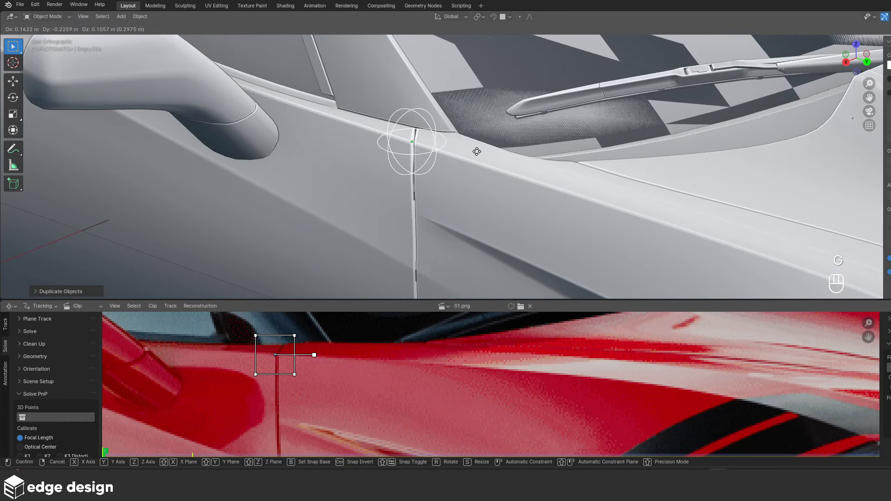
pyautogui.click(477, 151)
# Step: Add a tracking marker in the photo where the gap between door and front fender meets the lower body crease
pyautogui.scroll(-7, 477, 153)
pyautogui.keyDown('shift'); pyautogui.moveTo(474, 186); pyautogui.dragTo(523, 134, button='middle'); pyautogui.keyUp('shift')
pyautogui.scroll(-2, 464, 399)
pyautogui.moveTo(457, 418); pyautogui.dragTo(516, 325, button='middle')
pyautogui.scroll(3, 500, 411)
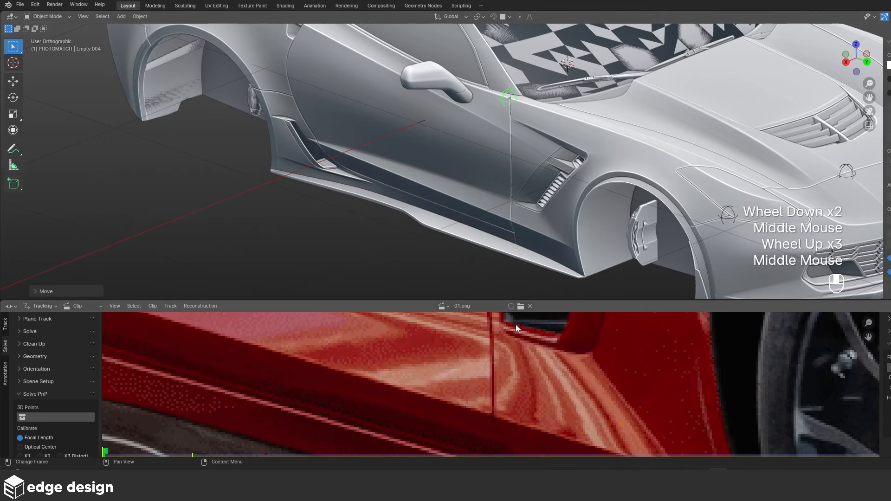
pyautogui.keyDown('ctrl'); pyautogui.click(492, 414); pyautogui.keyUp('ctrl')
pyautogui.scroll(-2, 559, 382)
pyautogui.scroll(-2, 560, 382)
pyautogui.moveTo(539, 347); pyautogui.dragTo(540, 362, button='middle')
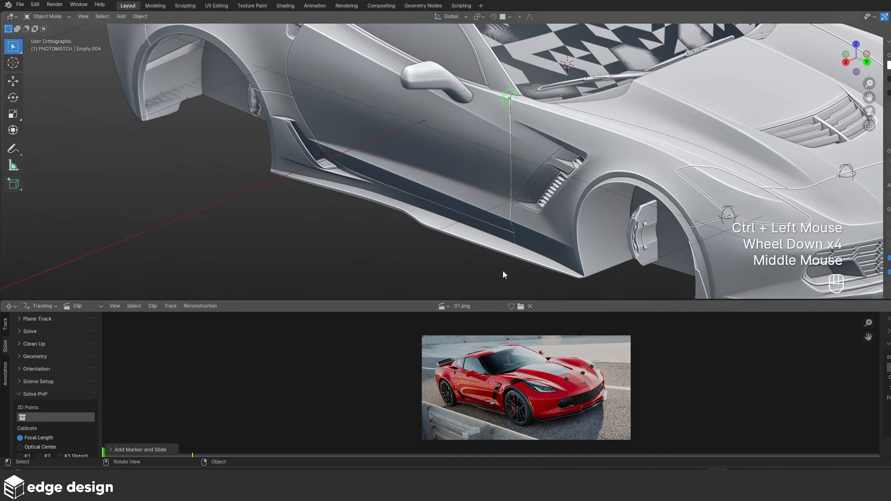
# Step: Duplicate the empty and place it where the door-to-fender gap bends at the lower body crease on the model
pyautogui.scroll(2, 508, 168)
pyautogui.hotkey('shift', 'd')
pyautogui.click(540, 294)
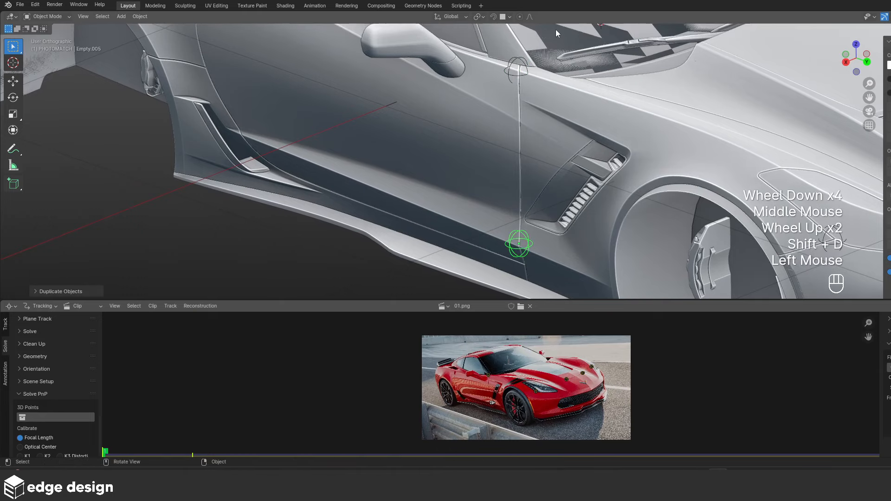
pyautogui.scroll(1, 603, 204)
pyautogui.scroll(2, 564, 214)
pyautogui.keyDown('shift'); pyautogui.moveTo(607, 203); pyautogui.dragTo(567, 175, button='middle'); pyautogui.keyUp('shift')
pyautogui.scroll(1, 564, 215)
pyautogui.keyDown('shift'); pyautogui.scroll(1, 525, 113); pyautogui.keyUp('shift')
pyautogui.scroll(2, 525, 113)
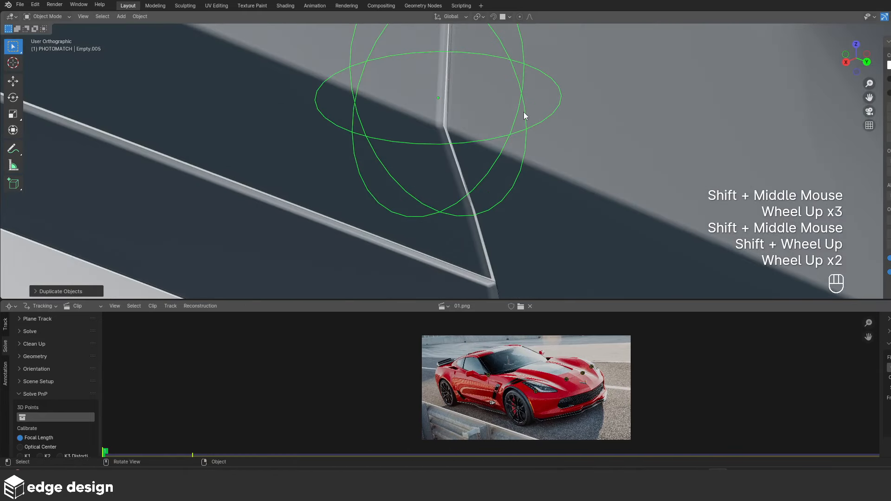
pyautogui.press('g')
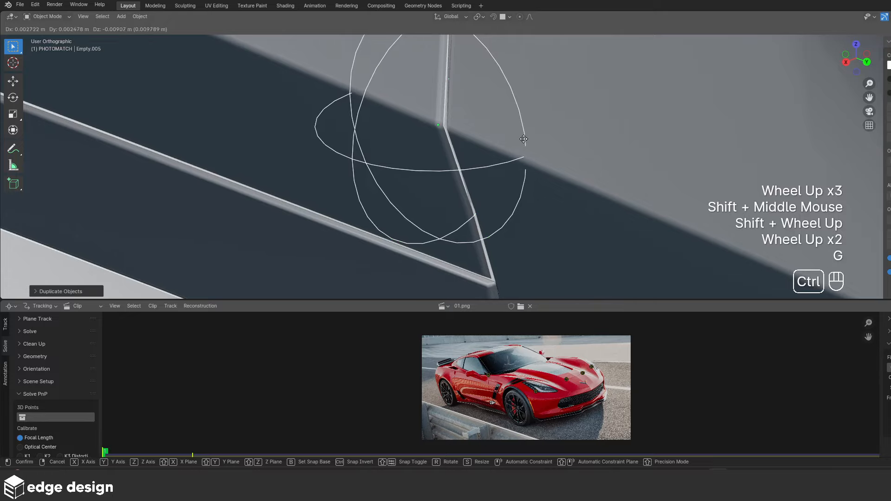
pyautogui.keyDown('ctrl'); pyautogui.click(522, 122); pyautogui.keyUp('ctrl')
# Step: Duplicate the empty and place it at the near door's upper rear corner, above the handle recess on the model
pyautogui.scroll(-5, 512, 147)
pyautogui.scroll(-2, 493, 122)
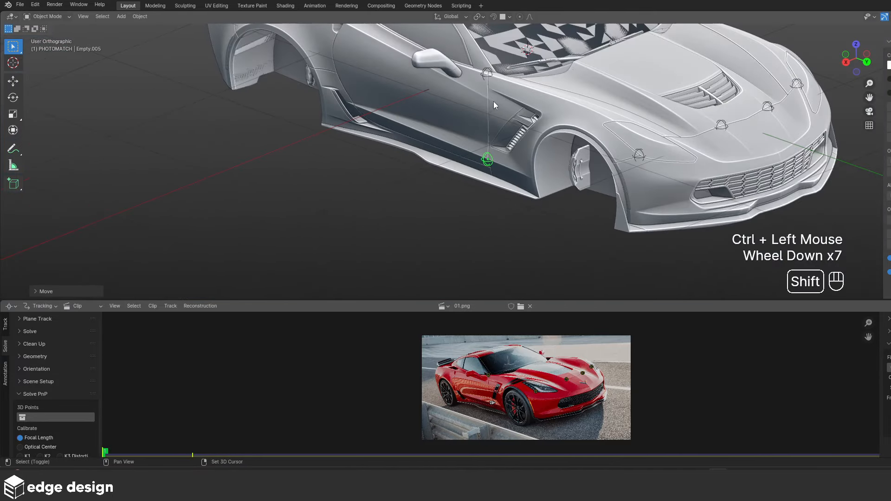
pyautogui.keyDown('shift'); pyautogui.moveTo(494, 101); pyautogui.dragTo(518, 169, button='middle'); pyautogui.keyUp('shift')
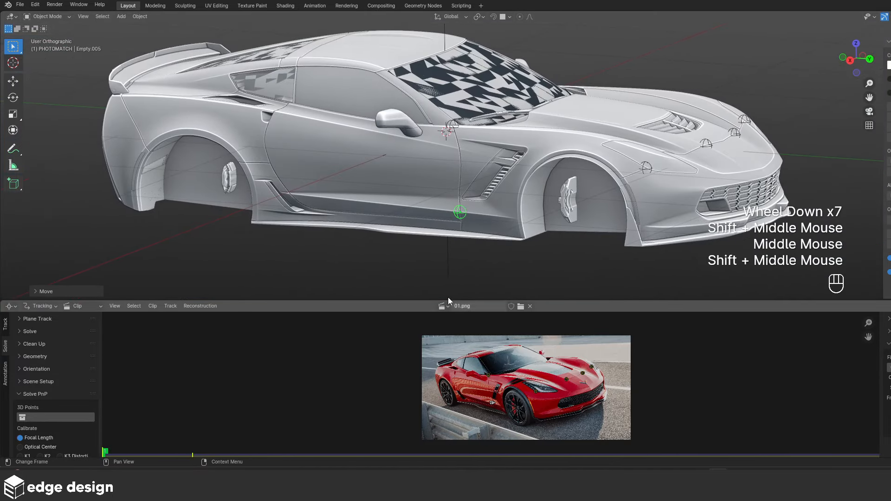
pyautogui.keyDown('shift'); pyautogui.moveTo(297, 162); pyautogui.dragTo(464, 160, button='middle'); pyautogui.keyUp('shift')
pyautogui.hotkey('shift', 'd')
pyautogui.click(434, 153)
pyautogui.scroll(6, 435, 153)
pyautogui.press('g')
pyautogui.keyDown('ctrl'); pyautogui.click(486, 170); pyautogui.keyUp('ctrl')
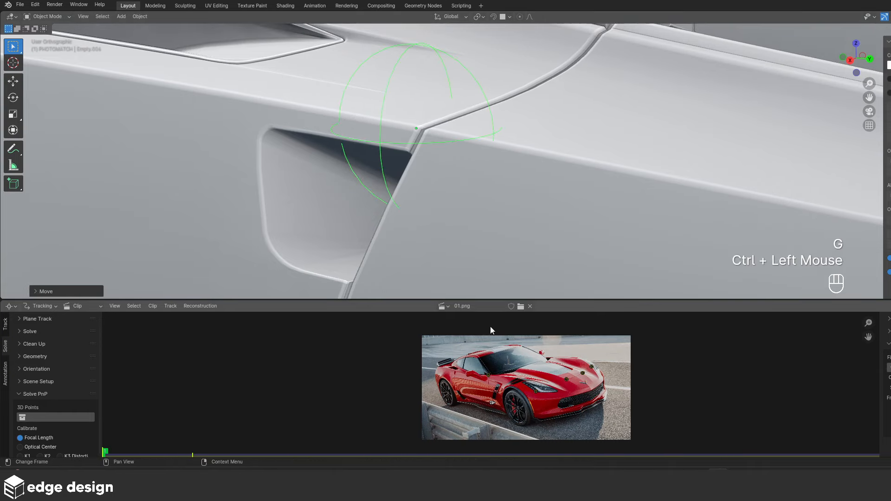
# Step: Add a tracking marker at the near door's upper rear corner, above the handle recess in the photo
pyautogui.scroll(3, 450, 374)
pyautogui.moveTo(451, 375); pyautogui.dragTo(484, 405, button='middle')
pyautogui.scroll(2, 483, 405)
pyautogui.scroll(1, 484, 405)
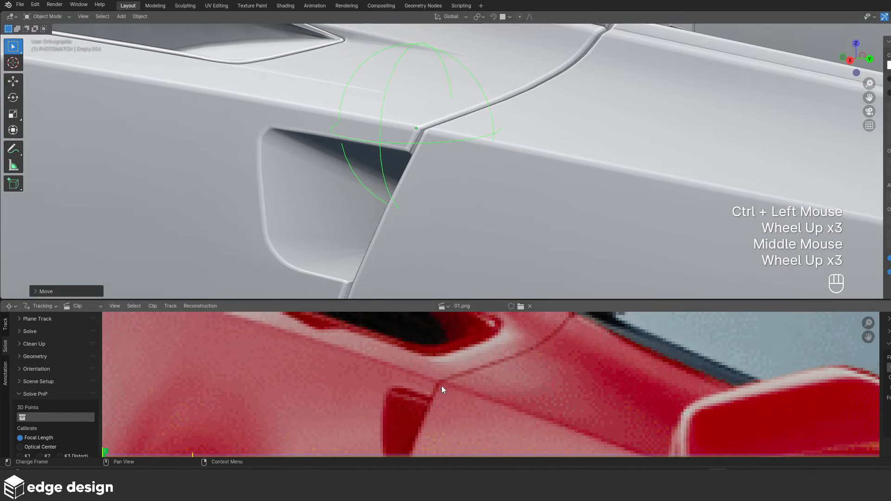
pyautogui.keyDown('ctrl'); pyautogui.click(439, 382); pyautogui.keyUp('ctrl')
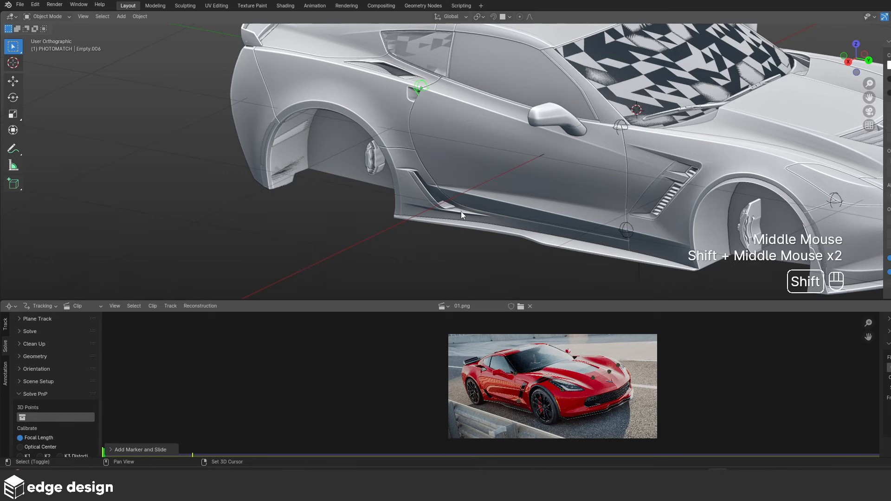
# Step: Duplicate the empty and bring it near the lower part of the door's rear gap, beside the side skirt scoop on the model
pyautogui.scroll(3, 520, 425)
pyautogui.scroll(1, 520, 425)
pyautogui.moveTo(520, 424); pyautogui.dragTo(502, 384, button='middle')
pyautogui.hotkey('shift', 'd')
pyautogui.click(443, 173)
pyautogui.scroll(2, 394, 226)
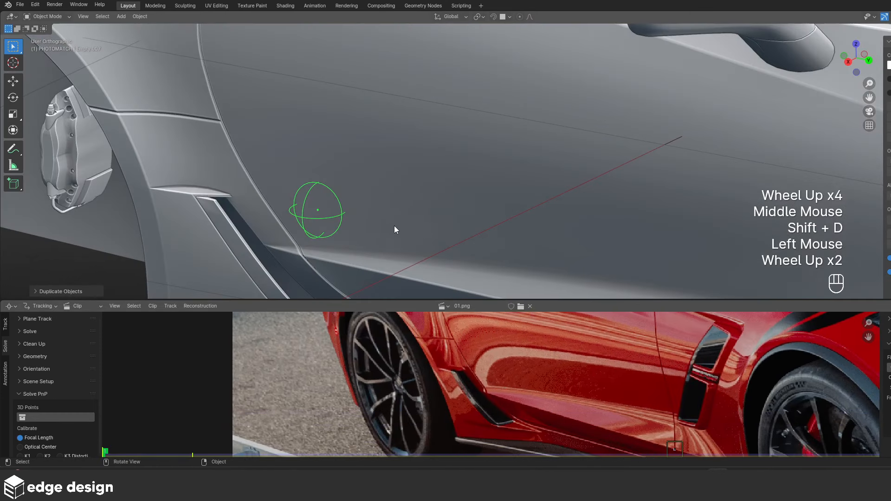
pyautogui.keyDown('shift'); pyautogui.scroll(1, 439, 145); pyautogui.keyUp('shift')
pyautogui.scroll(2, 440, 145)
pyautogui.keyDown('shift'); pyautogui.moveTo(395, 227); pyautogui.dragTo(551, 106, button='middle'); pyautogui.keyUp('shift')
pyautogui.scroll(2, 602, 89)
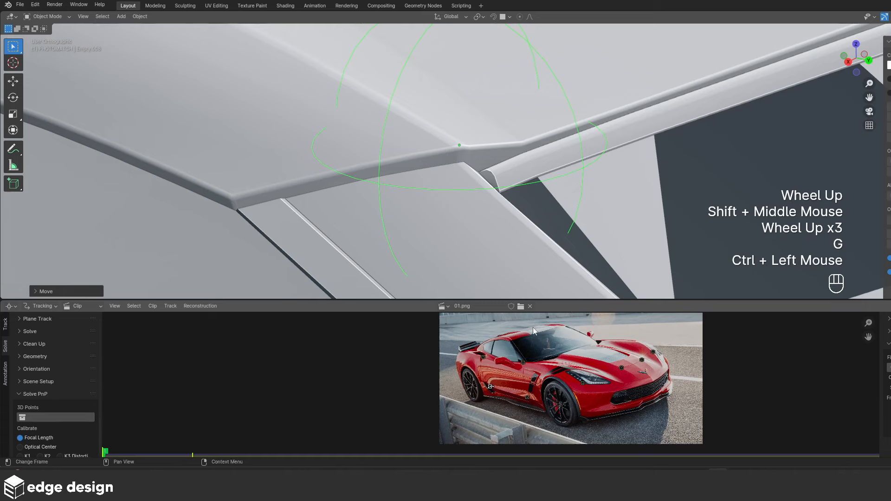
# Step: Add a tracking marker at the windshield's near upper corner in the photo, where the roof edge meets the pillar
pyautogui.scroll(2, 512, 349)
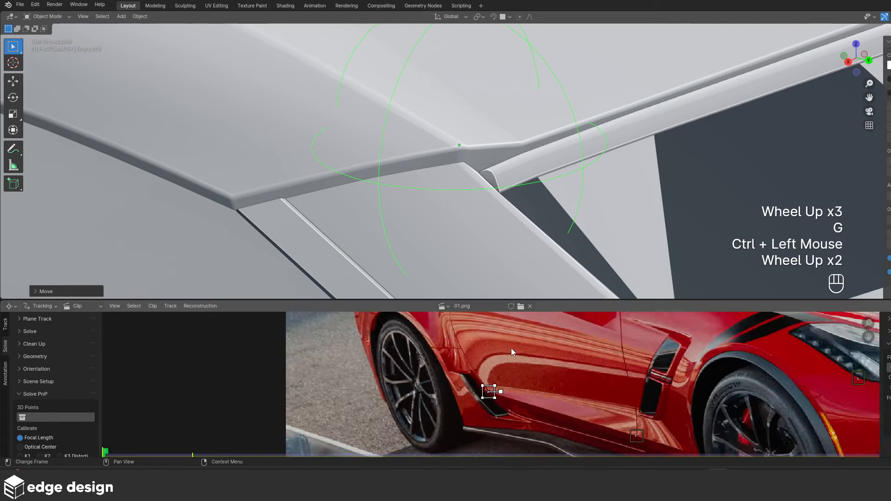
pyautogui.scroll(1, 511, 348)
pyautogui.moveTo(512, 348); pyautogui.dragTo(543, 329, button='middle')
pyautogui.scroll(3, 553, 408)
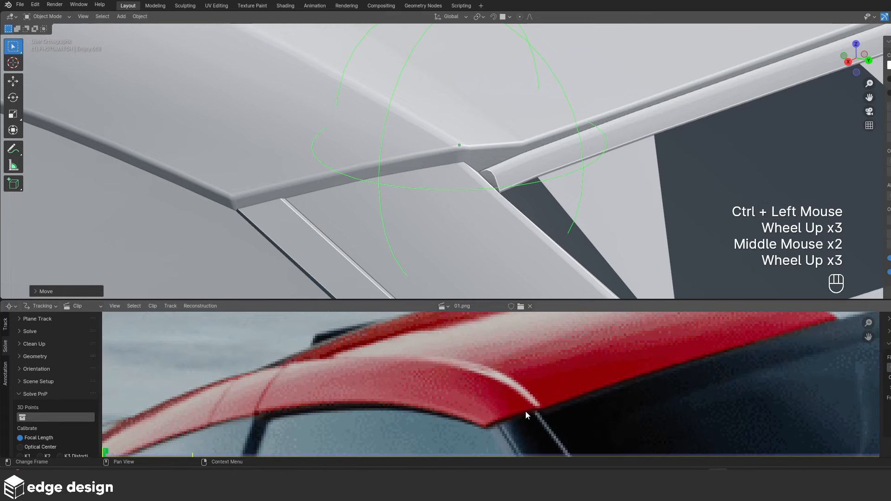
pyautogui.keyDown('ctrl'); pyautogui.click(532, 406); pyautogui.keyUp('ctrl')
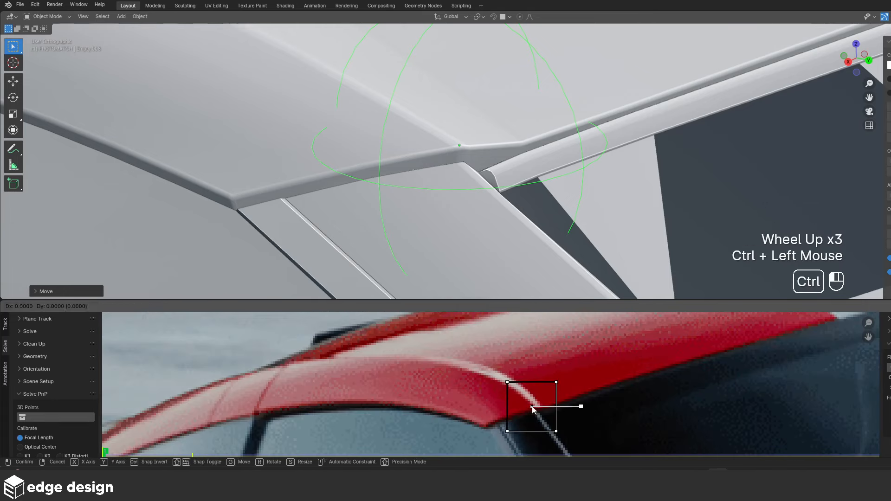
# Step: Duplicate the empty and move it close to the hood's far rear corner at the base of the windshield
pyautogui.scroll(-1, 603, 372)
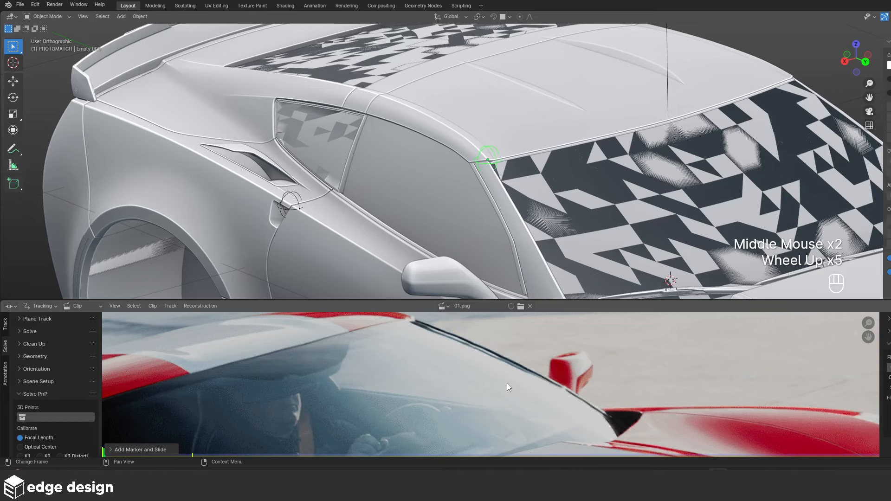
pyautogui.moveTo(507, 383); pyautogui.dragTo(474, 361, button='middle')
pyautogui.moveTo(639, 430); pyautogui.dragTo(603, 360, button='middle')
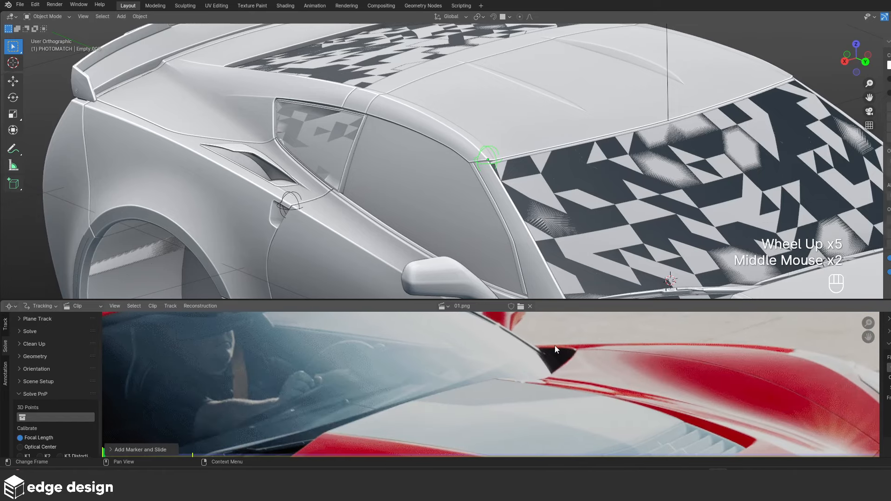
pyautogui.scroll(-3, 576, 216)
pyautogui.keyDown('shift'); pyautogui.moveTo(576, 216); pyautogui.dragTo(389, 166, button='middle'); pyautogui.keyUp('shift')
pyautogui.scroll(2, 389, 166)
pyautogui.hotkey('shift', 'd')
pyautogui.click(717, 146)
pyautogui.scroll(2, 717, 148)
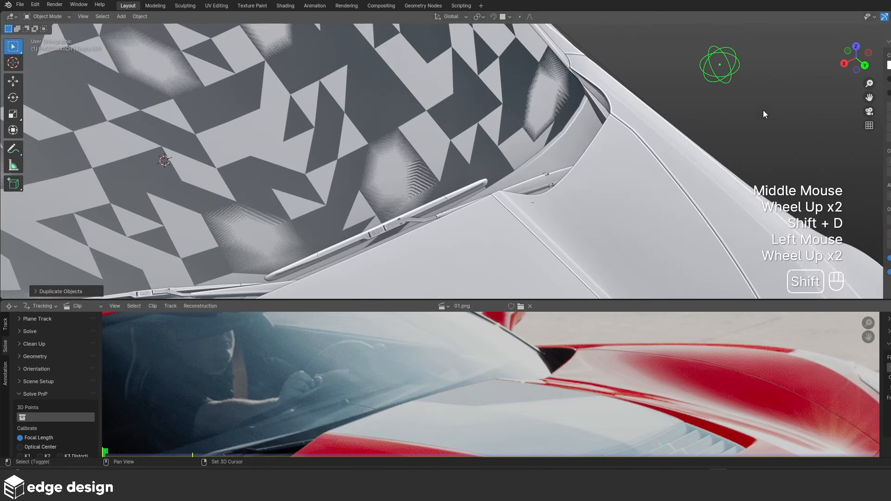
pyautogui.keyDown('shift'); pyautogui.moveTo(763, 110); pyautogui.dragTo(621, 188, button='middle'); pyautogui.keyUp('shift')
pyautogui.scroll(4, 620, 188)
pyautogui.press('g')
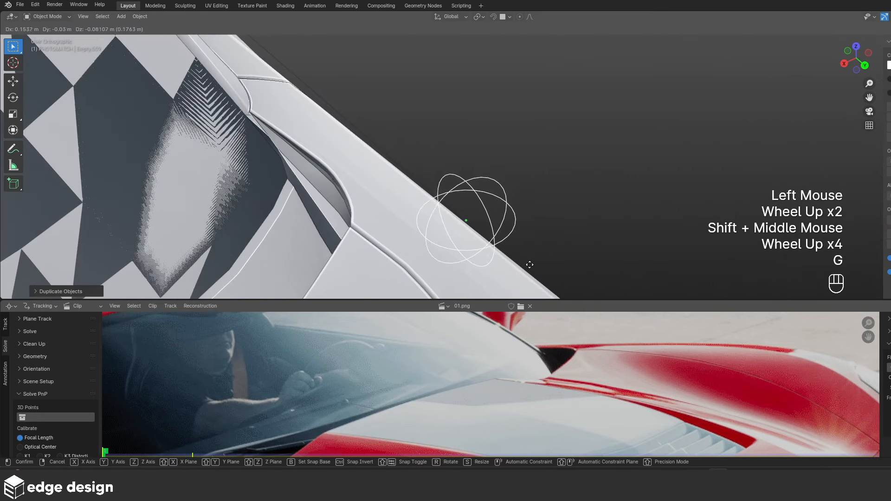
pyautogui.keyDown('ctrl'); pyautogui.click(416, 265); pyautogui.keyUp('ctrl')
# Step: Fine-tune the duplicated empty's position so it sits exactly on the tip of the hood's far rear corner
pyautogui.keyDown('shift'); pyautogui.moveTo(415, 266); pyautogui.dragTo(436, 180, button='middle'); pyautogui.keyUp('shift')
pyautogui.scroll(2, 425, 190)
pyautogui.scroll(2, 437, 181)
pyautogui.press('g')
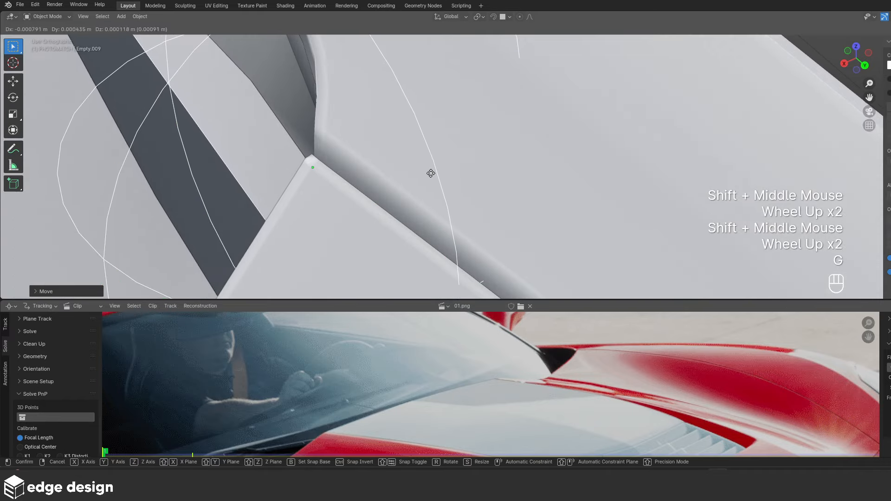
pyautogui.keyDown('ctrl'); pyautogui.click(426, 169); pyautogui.keyUp('ctrl')
# Step: Add a tracking marker at the hood's far rear corner beside the windshield base in the photo
pyautogui.scroll(1, 623, 364)
pyautogui.scroll(2, 623, 364)
pyautogui.moveTo(623, 364); pyautogui.dragTo(570, 360, button='middle')
pyautogui.scroll(-8, 534, 241)
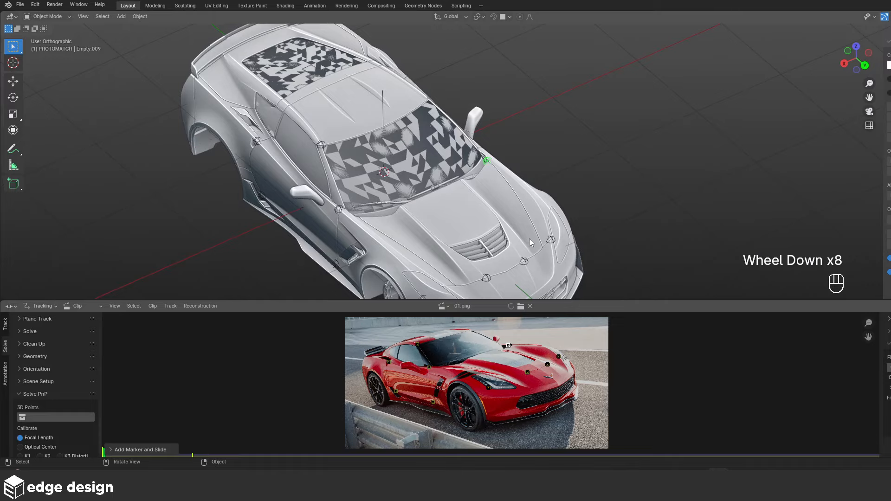
# Step: Set the PHOTOMATCH collection as the 3D points for Solve PnP
pyautogui.moveTo(534, 241)
pyautogui.keyDown('shift'); pyautogui.mouseDown(button='middle')
pyautogui.moveTo(550, 200)
pyautogui.moveTo(520, 195)
pyautogui.moveTo(571, 197)
pyautogui.moveTo(544, 199)
pyautogui.mouseUp(button='middle'); pyautogui.keyUp('shift')
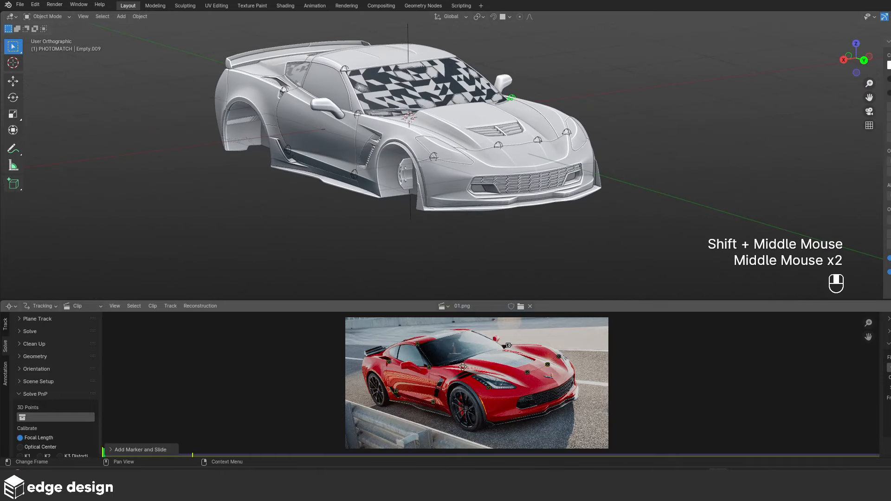
pyautogui.scroll(3, 425, 376)
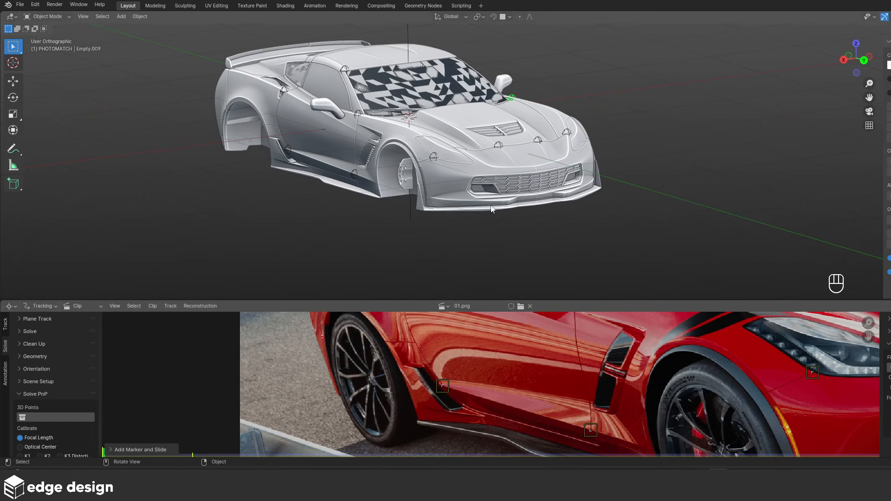
pyautogui.moveTo(492, 209); pyautogui.dragTo(516, 223, button='middle')
pyautogui.scroll(-2, 557, 344)
pyautogui.moveTo(570, 351); pyautogui.dragTo(585, 370, button='middle')
pyautogui.scroll(-1, 560, 377)
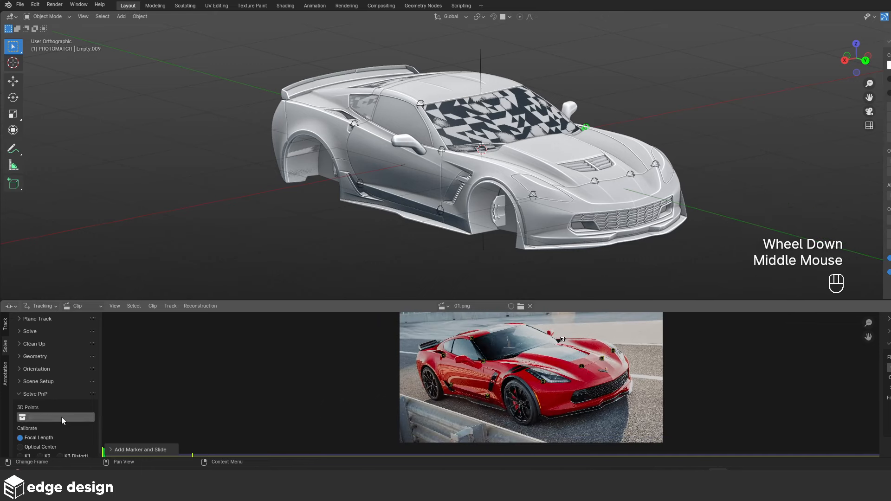
pyautogui.click(22, 417)
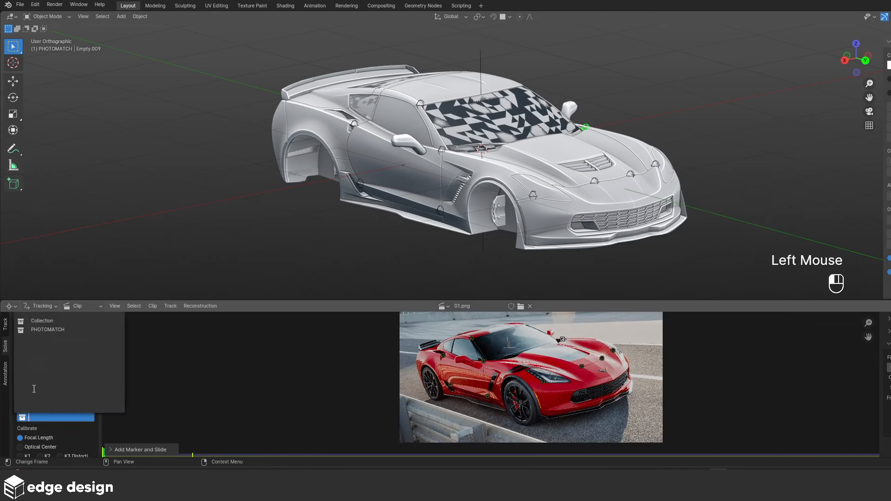
pyautogui.click(45, 330)
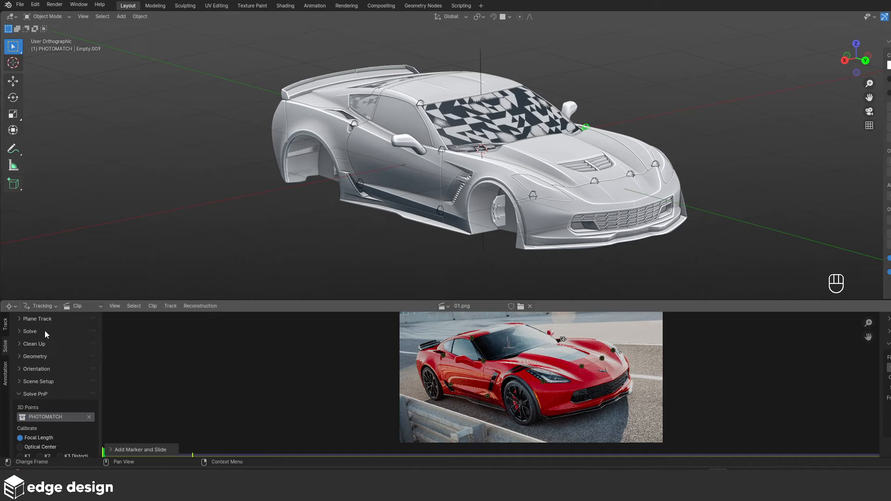
# Step: Calibrate the camera with only Focal Length enabled and solve the camera pose
pyautogui.scroll(-3, 49, 357)
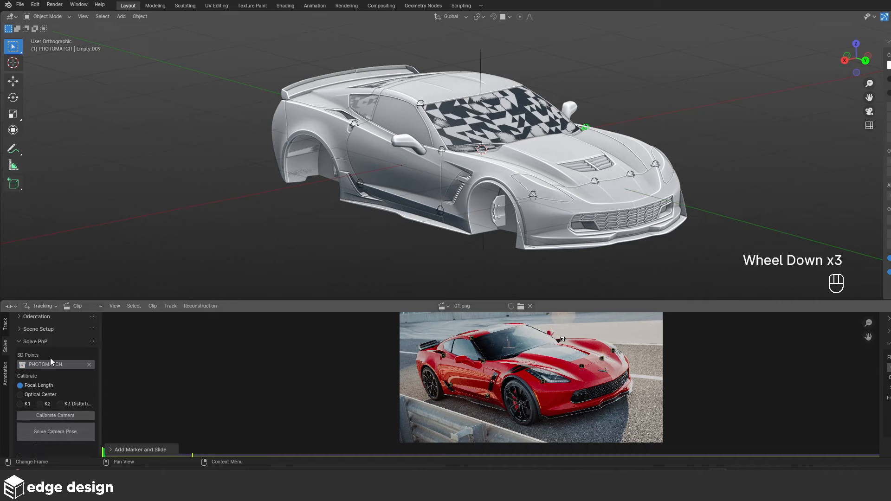
pyautogui.click(54, 414)
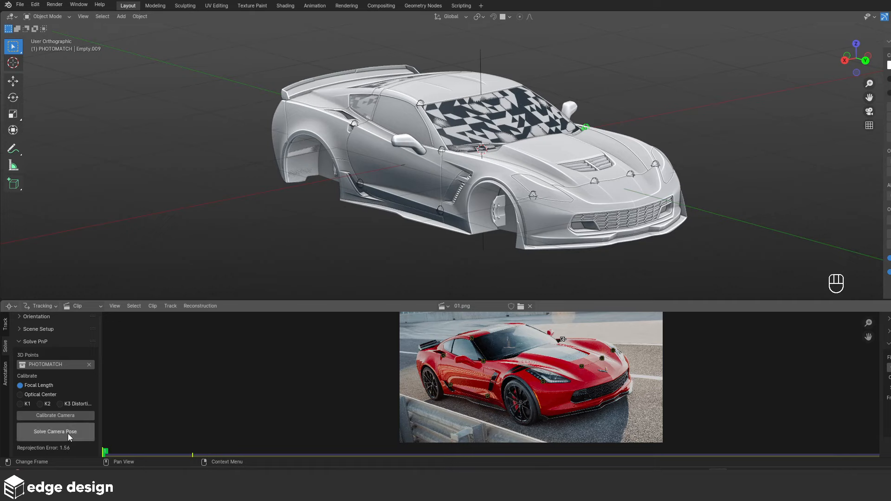
pyautogui.click(68, 433)
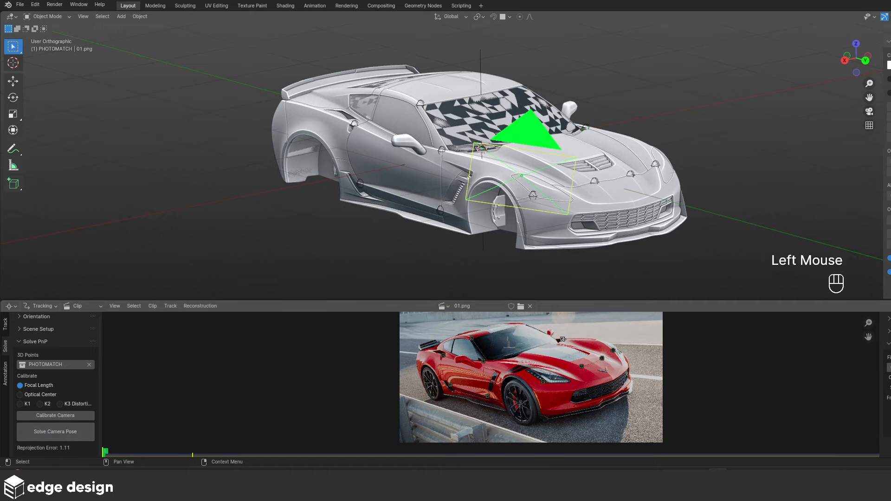
# Step: Look through the solved camera and display the front bumper's mesh over the photo to examine how well it aligns
pyautogui.moveTo(581, 195); pyautogui.dragTo(533, 232, button='middle')
pyautogui.press('KP_0')
pyautogui.click(553, 204)
pyautogui.scroll(-1, 553, 205)
pyautogui.press('Tab')
pyautogui.scroll(2, 604, 209)
pyautogui.keyDown('shift'); pyautogui.moveTo(688, 218); pyautogui.dragTo(478, 231, button='middle'); pyautogui.keyUp('shift')
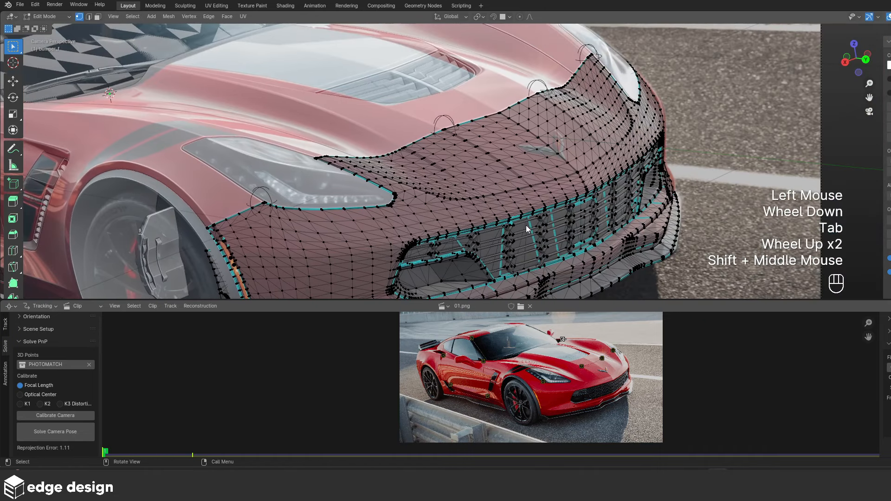
# Step: Switch to the hood and toggle its mesh display on and off to compare its edges with the photo
pyautogui.press('Tab')
pyautogui.click(383, 124)
pyautogui.keyDown('shift'); pyautogui.moveTo(383, 124); pyautogui.dragTo(553, 183, button='middle'); pyautogui.keyUp('shift')
pyautogui.press('Tab')
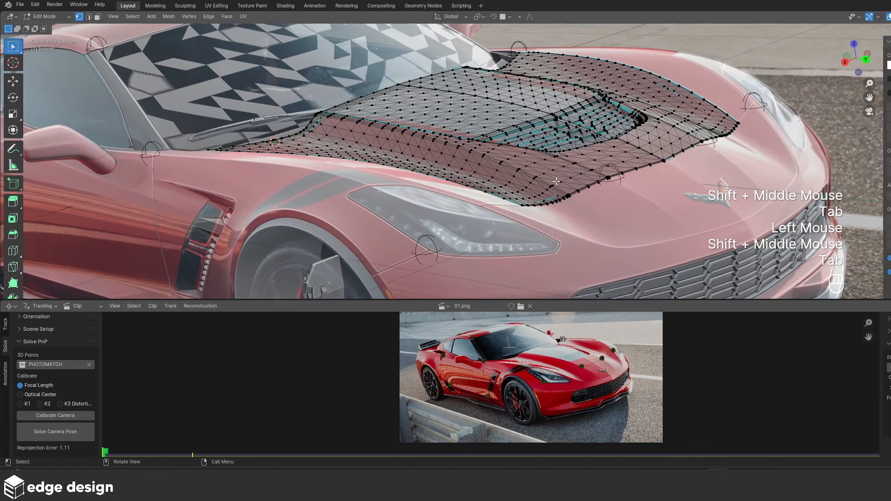
pyautogui.press('Tab')
pyautogui.press('Tab')
pyautogui.press('Tab')
pyautogui.press('Tab')
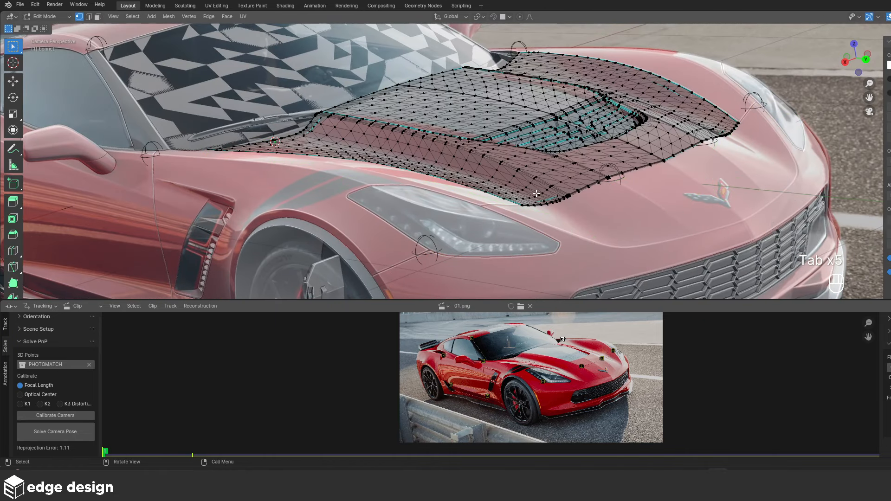